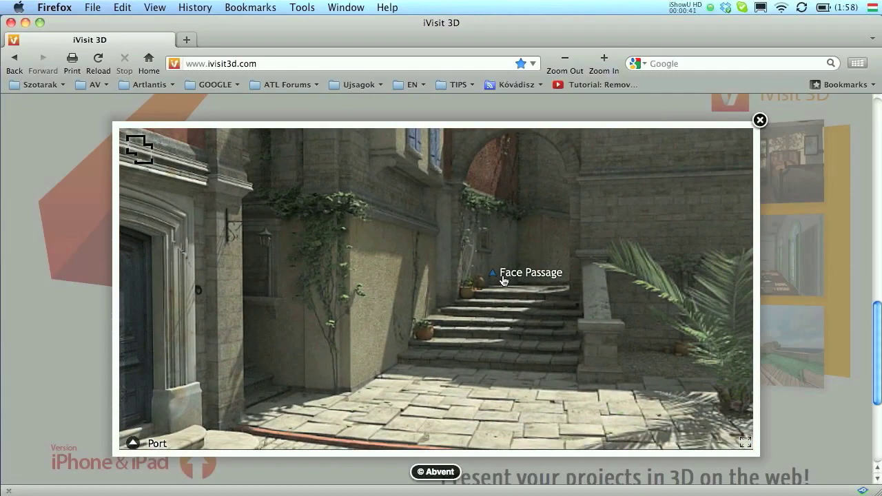
Follow the hotspots from the Port view to Face Passage, then on to RDC est
{"action": "left_click", "coordinate": [503, 279]}
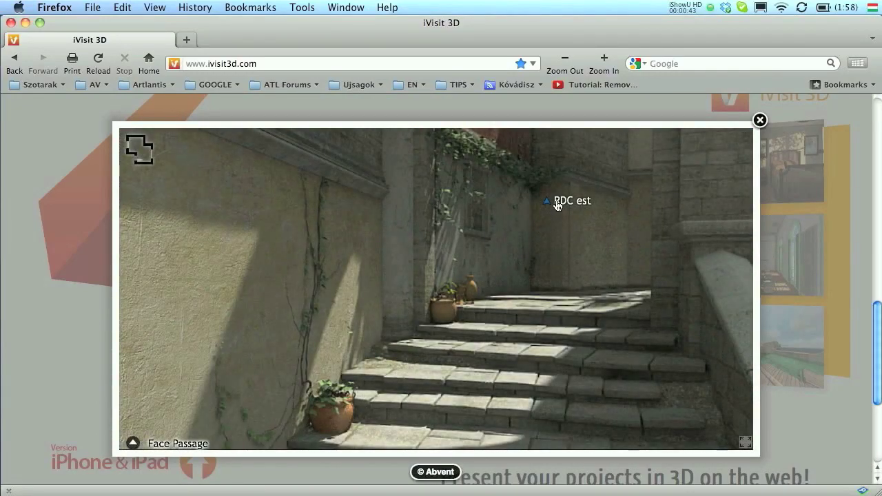
{"action": "left_click", "coordinate": [556, 205]}
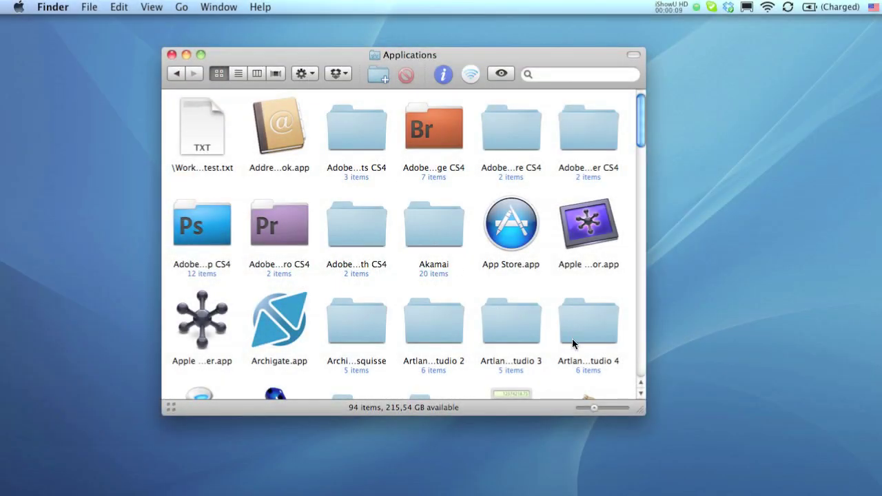
Launch iVisit 3D Builder from Artlantis Studio 4 and drop the Panorama Final folder onto it
{"action": "left_click", "coordinate": [582, 336]}
{"action": "double_click", "coordinate": [585, 330]}
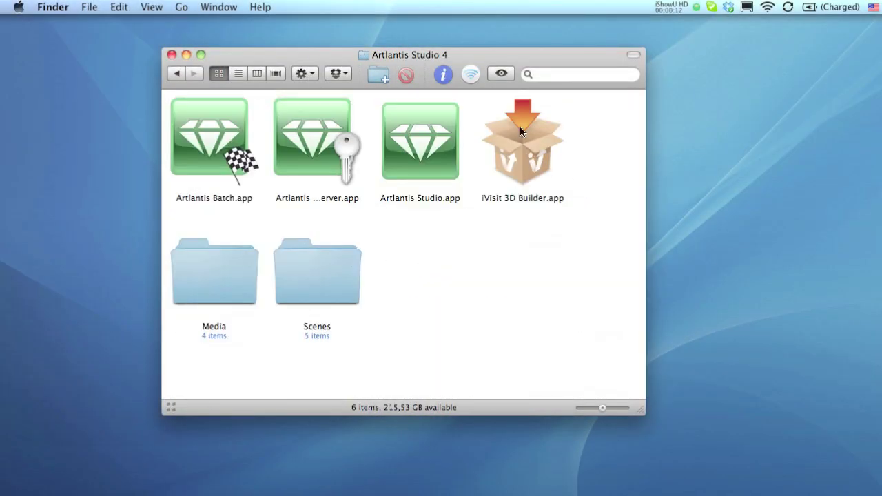
{"action": "double_click", "coordinate": [523, 147]}
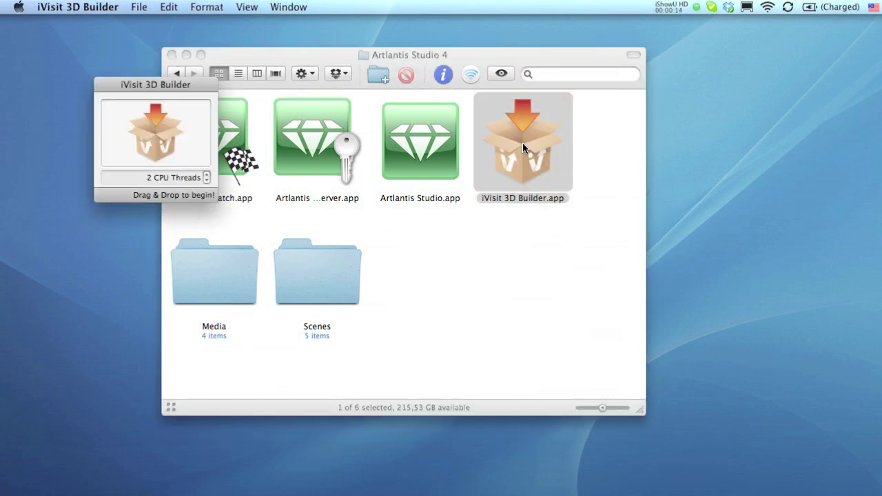
{"action": "key", "text": "alt+super+h"}
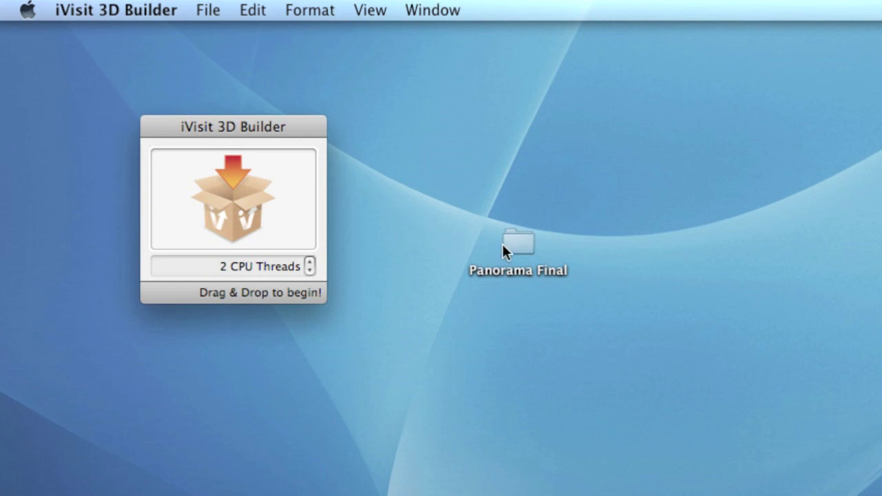
{"action": "left_click_drag", "start_coordinate": [511, 240], "coordinate": [274, 194]}
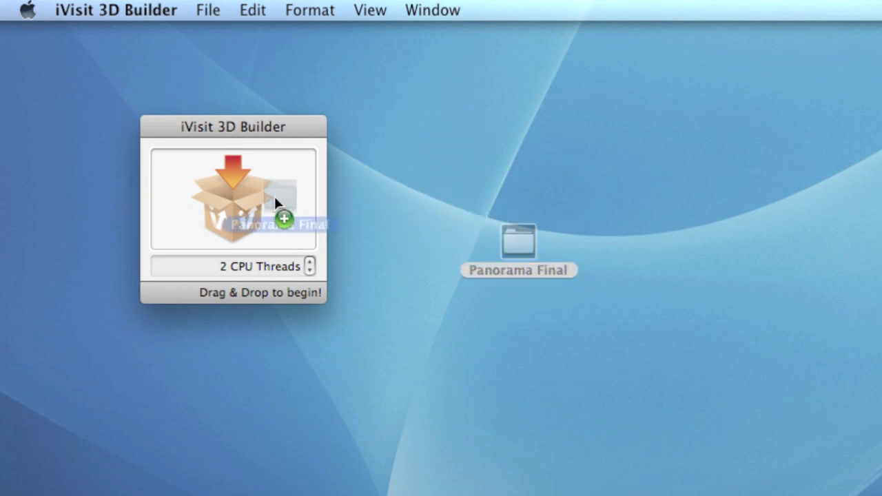
{"action": "left_click_drag", "start_coordinate": [275, 198], "coordinate": [275, 198]}
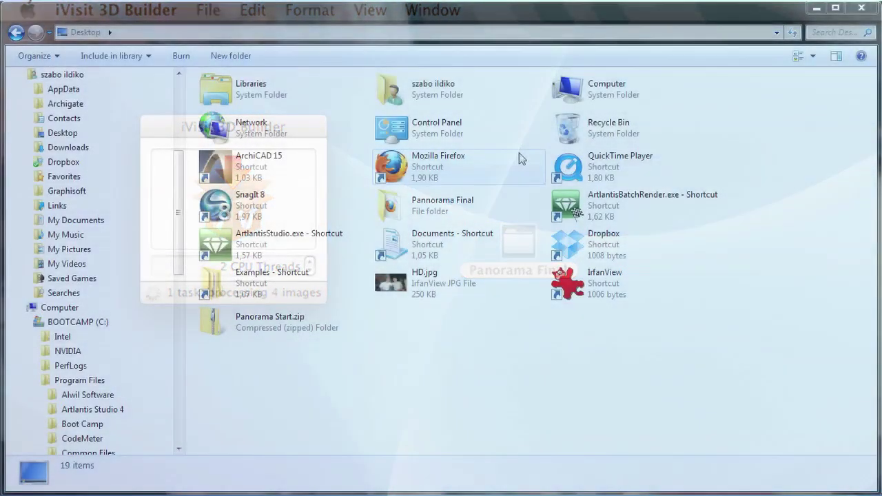
Launch IVisit 3D Builder.exe from C:\Program Files\Artlantis Studio 4
{"action": "left_click", "coordinate": [88, 383]}
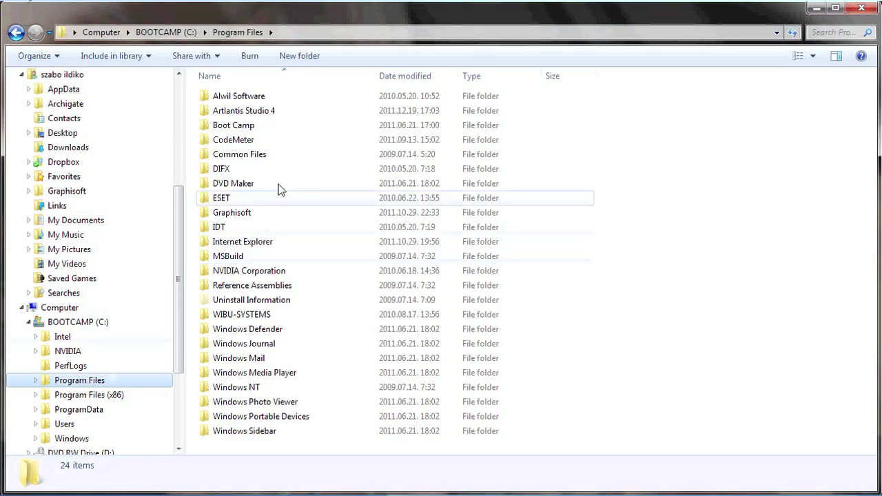
{"action": "left_click", "coordinate": [262, 113]}
{"action": "double_click", "coordinate": [263, 113]}
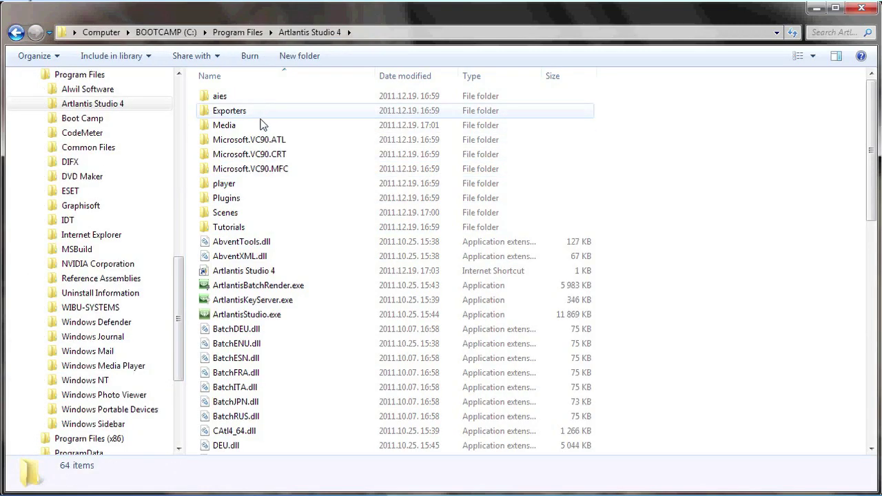
{"action": "scroll", "coordinate": [322, 310], "scroll_direction": "down", "scroll_amount": 2}
{"action": "scroll", "coordinate": [322, 305], "scroll_direction": "down", "scroll_amount": 2}
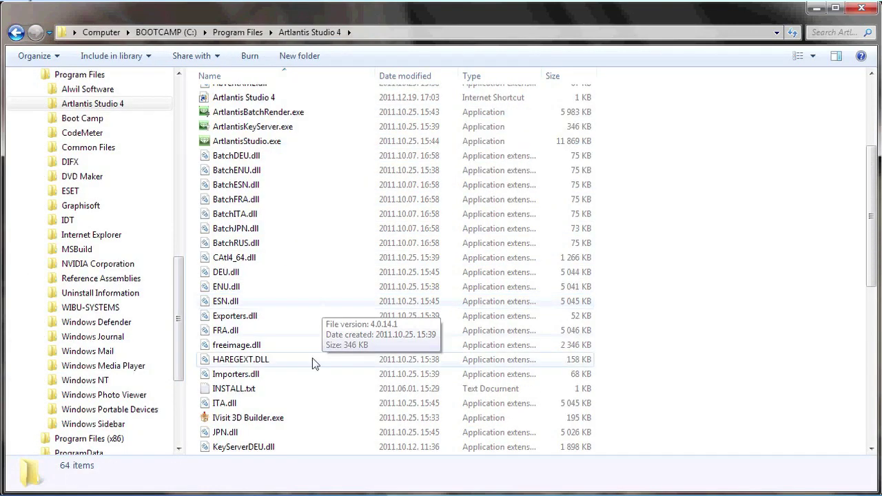
{"action": "double_click", "coordinate": [277, 423]}
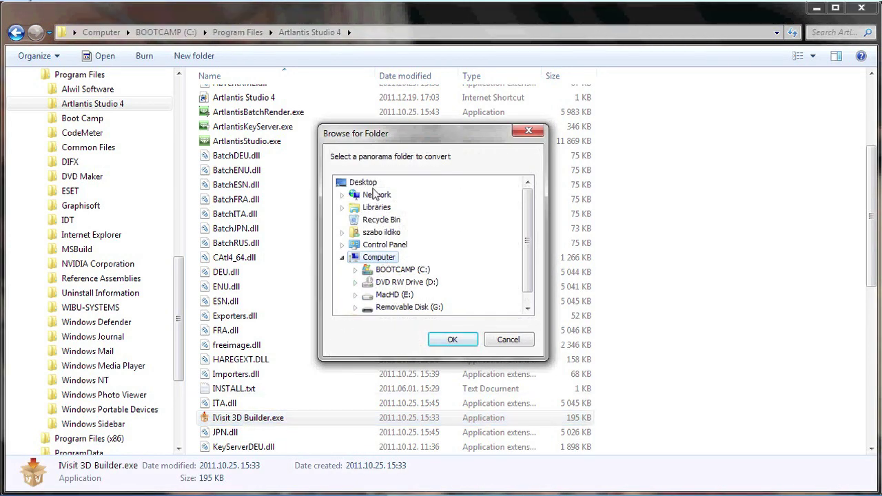
Choose Pannorama Final as the folder to convert and confirm
{"action": "left_click_drag", "start_coordinate": [526, 207], "coordinate": [526, 221]}
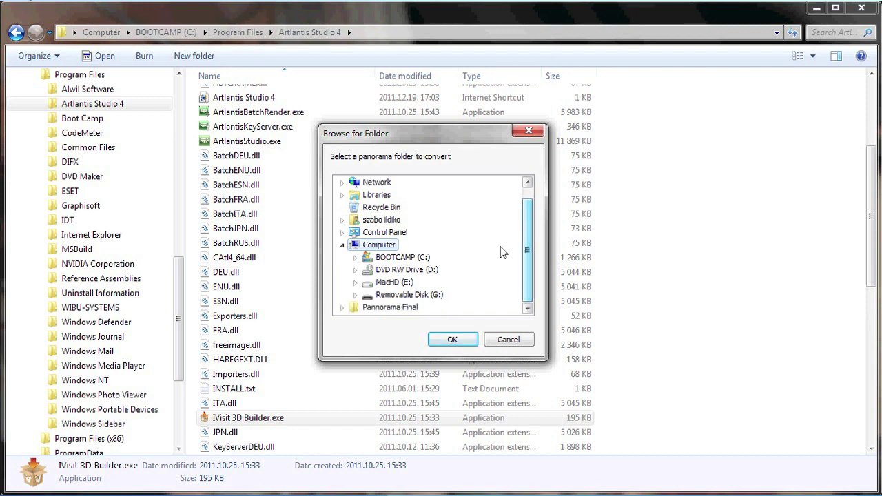
{"action": "left_click", "coordinate": [394, 307]}
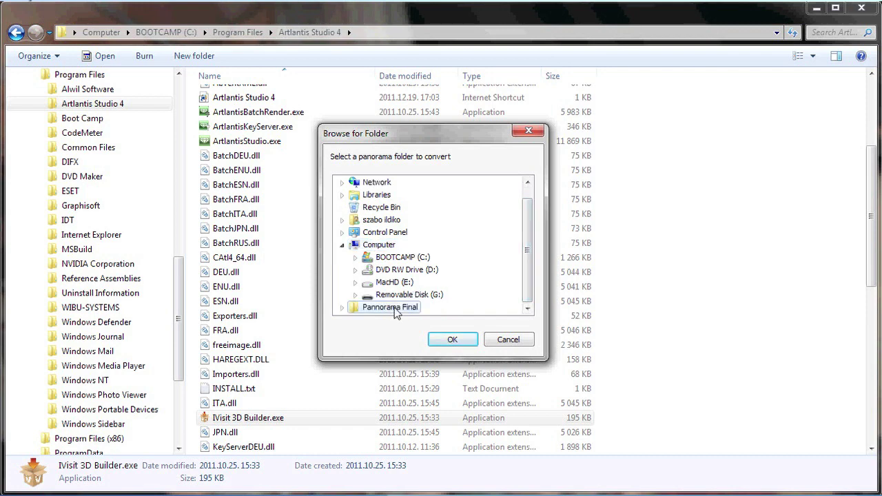
{"action": "left_click", "coordinate": [452, 341]}
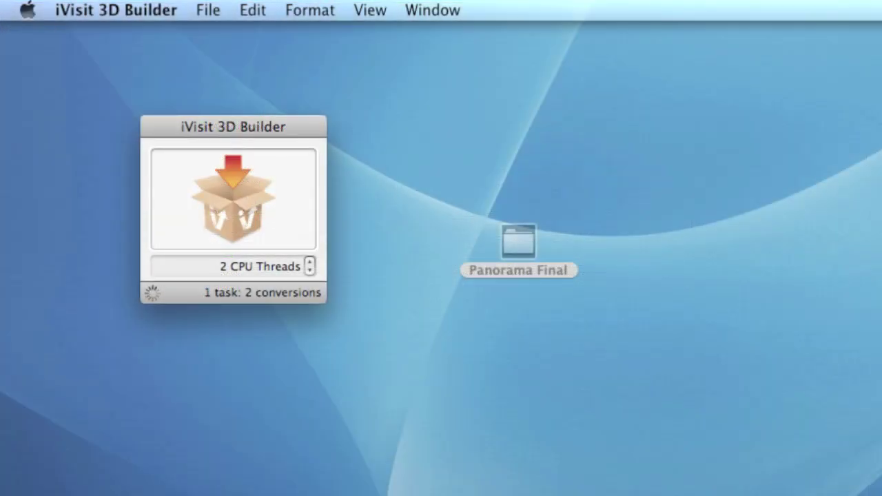
Once the conversion finishes, move the resulting Panorama Final.pno aside on the desktop
{"action": "mouse_move", "coordinate": [681, 142]}
{"action": "left_mouse_down"}
{"action": "mouse_move", "coordinate": [531, 118]}
{"action": "mouse_move", "coordinate": [509, 140]}
{"action": "left_mouse_up"}
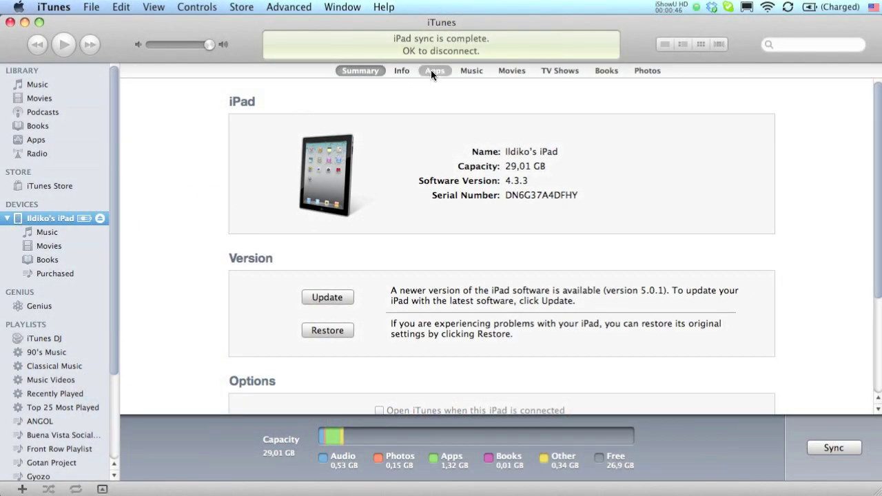
Select iVisit 3D in the iPad's Apps File Sharing list
{"action": "left_click", "coordinate": [434, 70]}
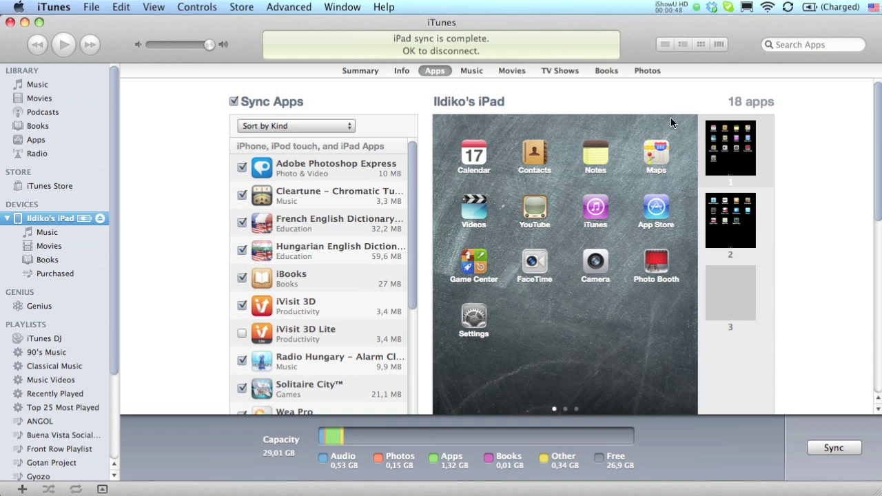
{"action": "left_click_drag", "start_coordinate": [877, 94], "coordinate": [873, 268]}
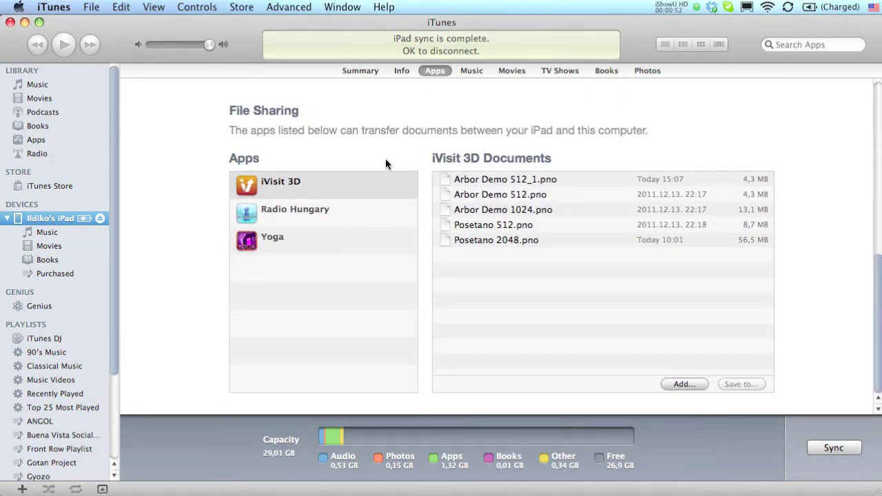
{"action": "left_click", "coordinate": [326, 185]}
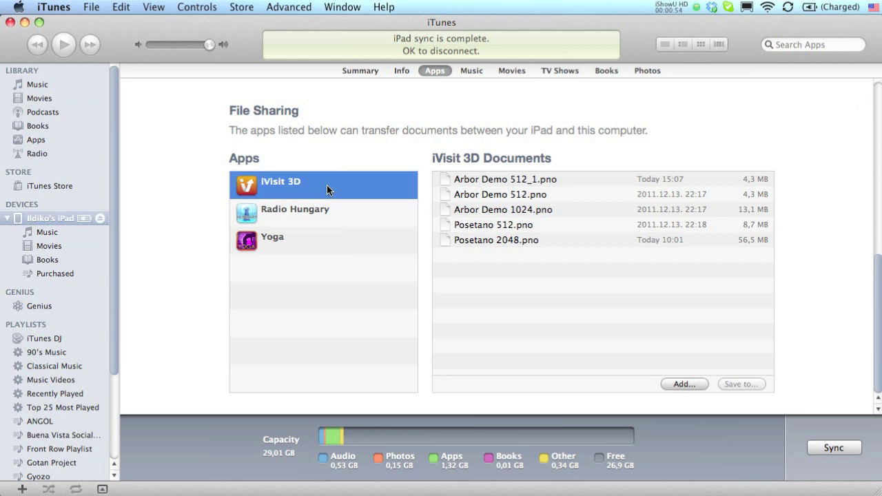
Add Panorama Final.pno to the iVisit 3D documents
{"action": "left_click", "coordinate": [687, 385]}
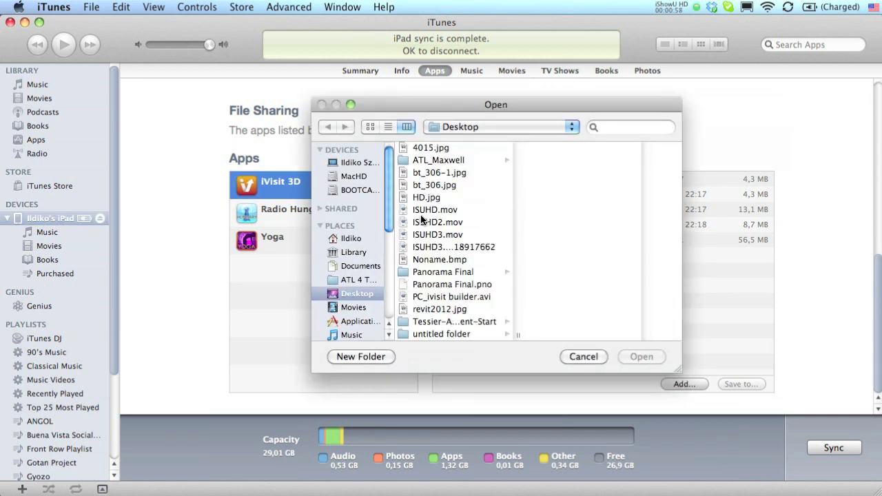
{"action": "left_click", "coordinate": [440, 273]}
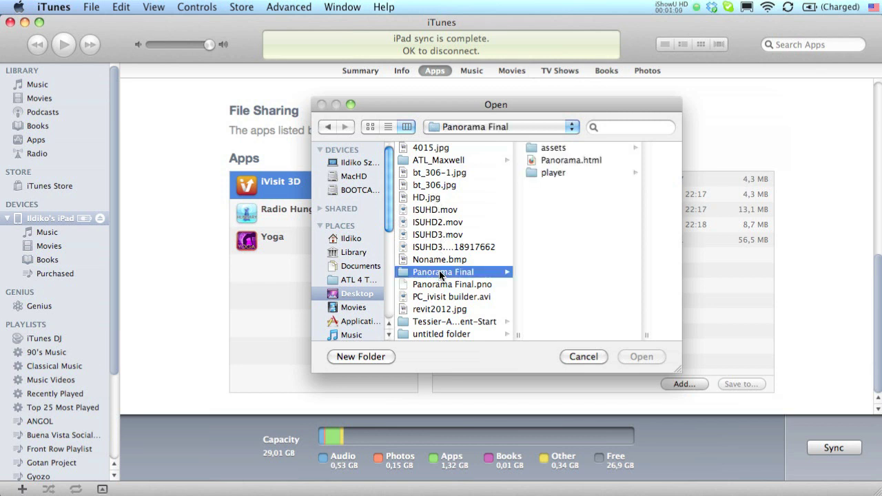
{"action": "left_click", "coordinate": [442, 284]}
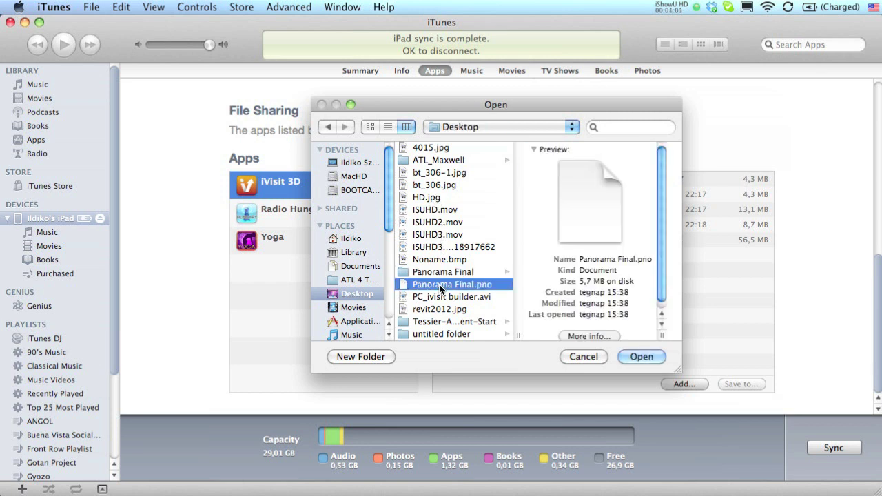
{"action": "left_click", "coordinate": [653, 356]}
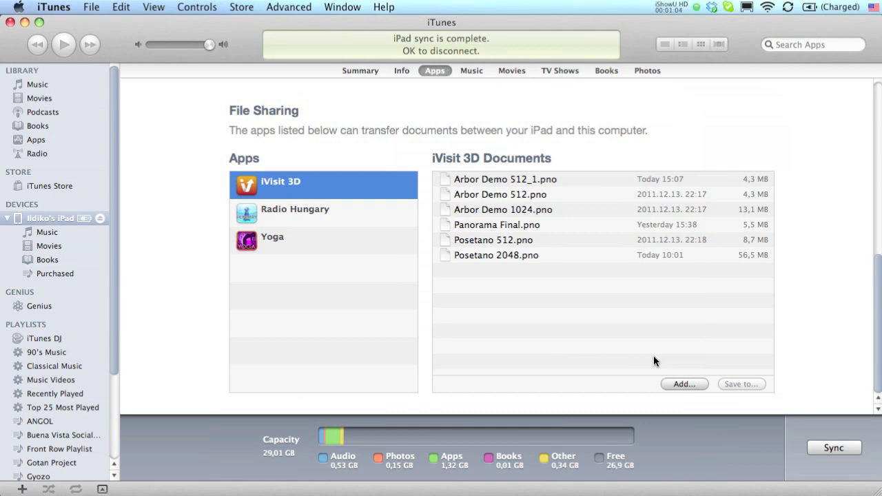
{"action": "left_click", "coordinate": [579, 224]}
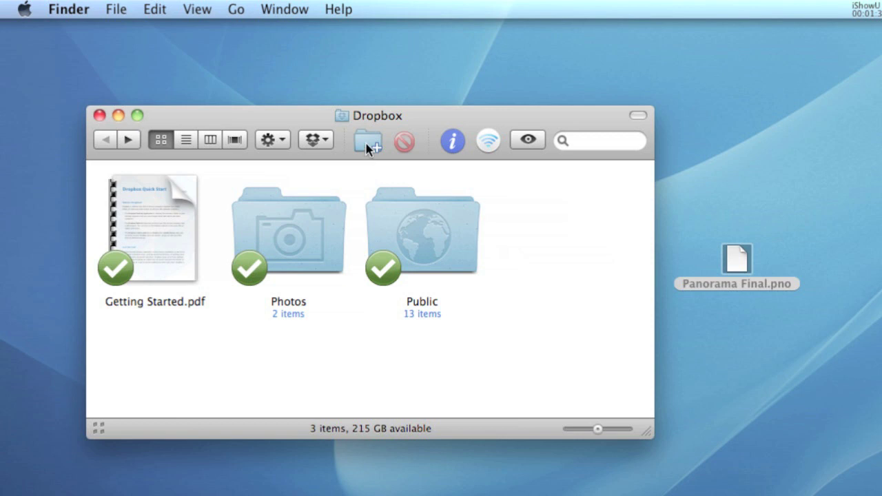
Make an 'iVisit 3D' folder in Dropbox and move Panorama Final.pno into it
{"action": "left_click", "coordinate": [367, 143]}
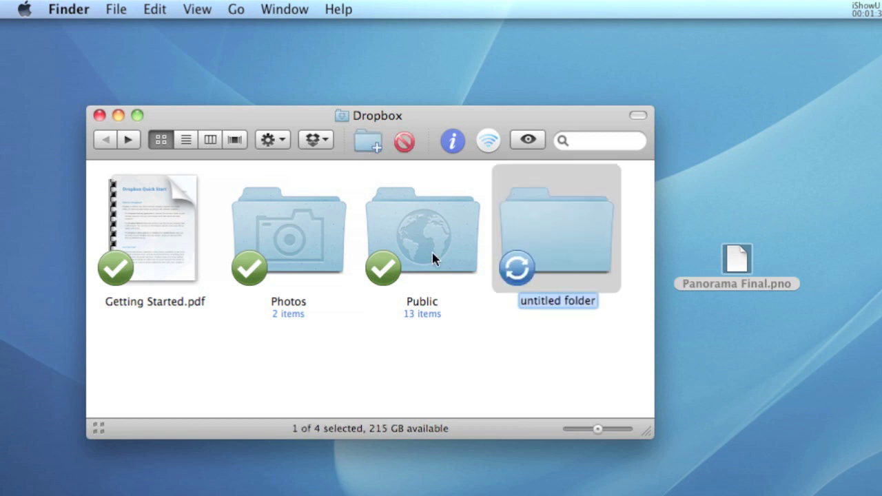
{"action": "type", "text": "iVis"}
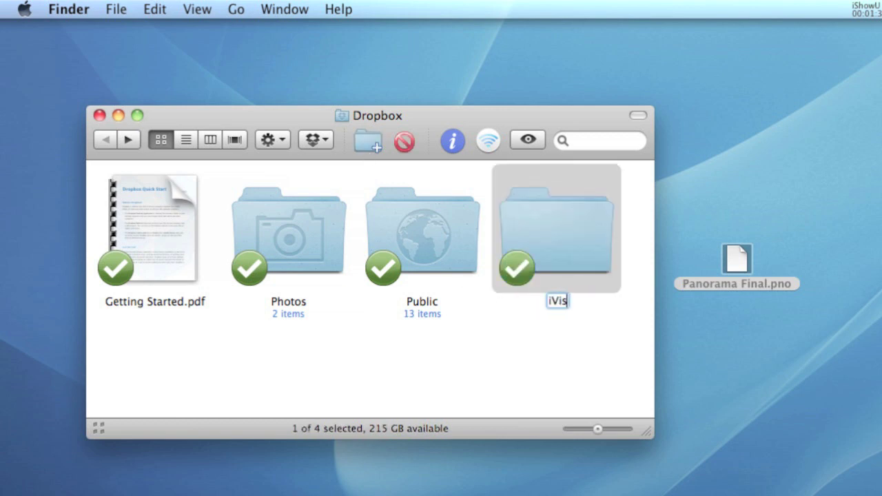
{"action": "type", "text": "it 3D"}
{"action": "key", "text": "Return"}
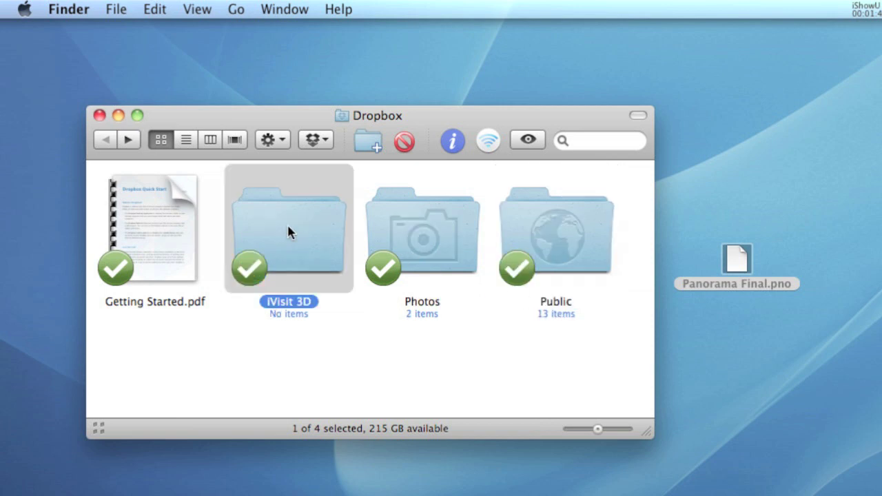
{"action": "double_click", "coordinate": [288, 233]}
{"action": "mouse_move", "coordinate": [736, 259]}
{"action": "left_mouse_down"}
{"action": "mouse_move", "coordinate": [677, 253]}
{"action": "mouse_move", "coordinate": [475, 264]}
{"action": "mouse_move", "coordinate": [410, 310]}
{"action": "left_mouse_up"}
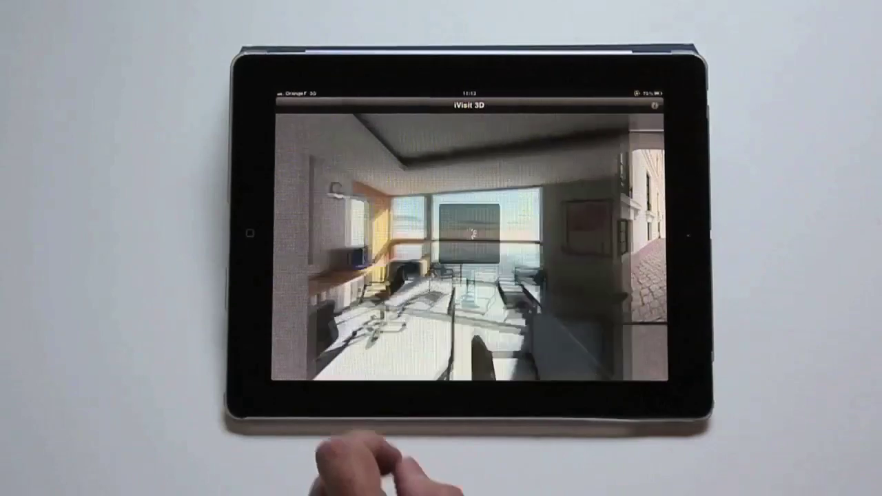
Open Posetano 1024, look around the office shelves and chair, then show its plan view
{"action": "left_click_drag", "start_coordinate": [462, 324], "coordinate": [320, 293]}
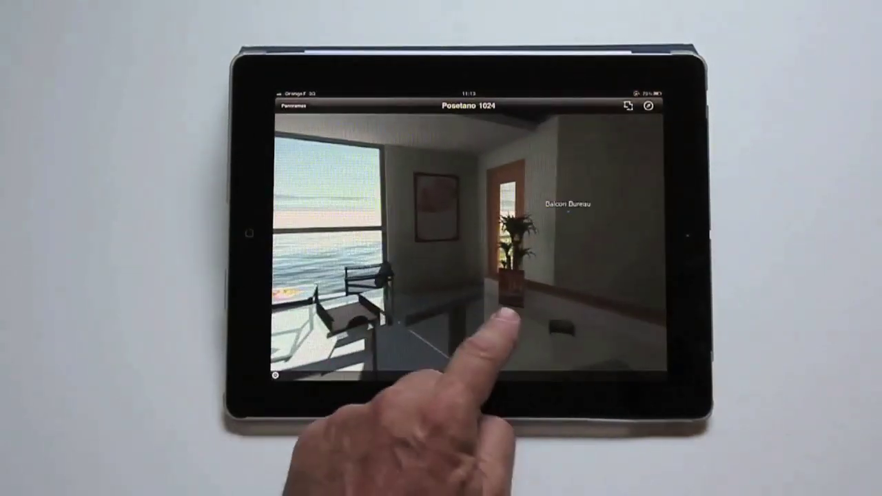
{"action": "left_click_drag", "start_coordinate": [492, 306], "coordinate": [285, 365]}
{"action": "mouse_move", "coordinate": [423, 313]}
{"action": "left_mouse_down"}
{"action": "mouse_move", "coordinate": [358, 293]}
{"action": "mouse_move", "coordinate": [351, 221]}
{"action": "left_mouse_up"}
{"action": "left_click_drag", "start_coordinate": [311, 292], "coordinate": [318, 275]}
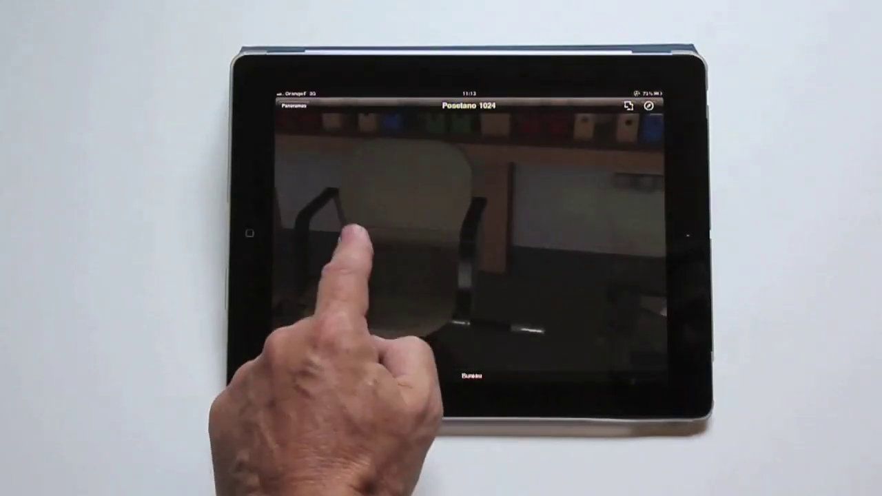
{"action": "left_click_drag", "start_coordinate": [354, 233], "coordinate": [413, 325]}
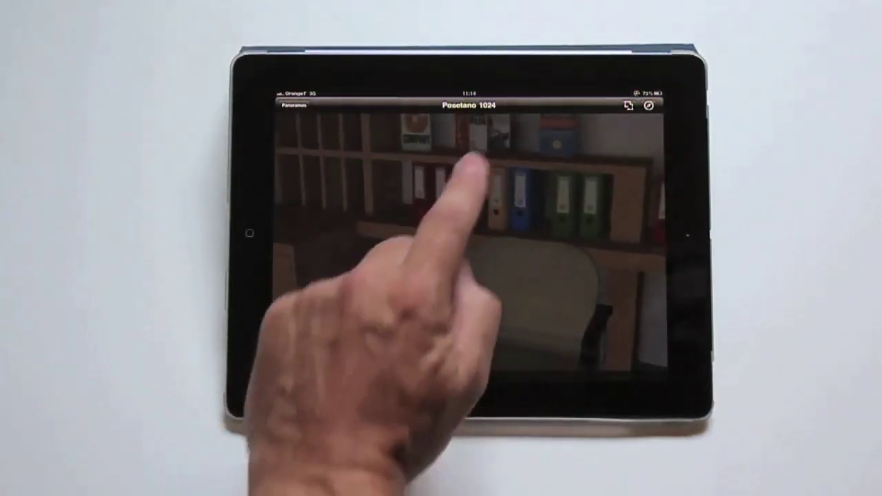
{"action": "left_click", "coordinate": [628, 105]}
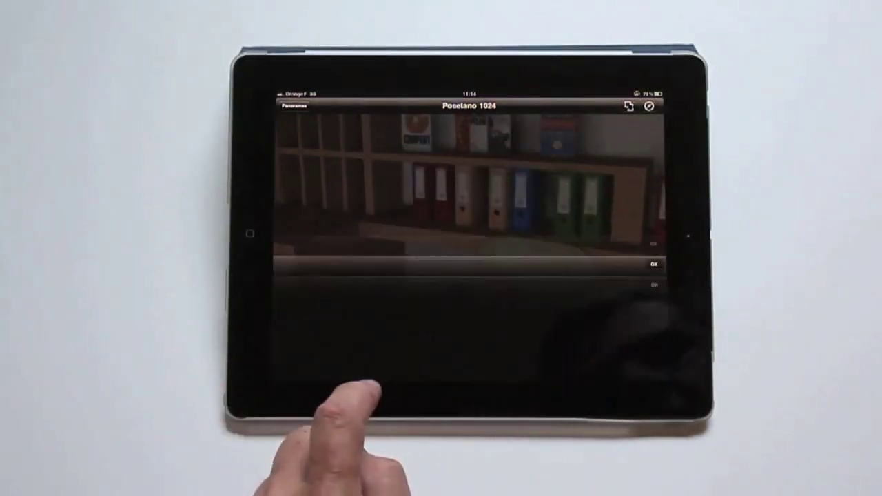